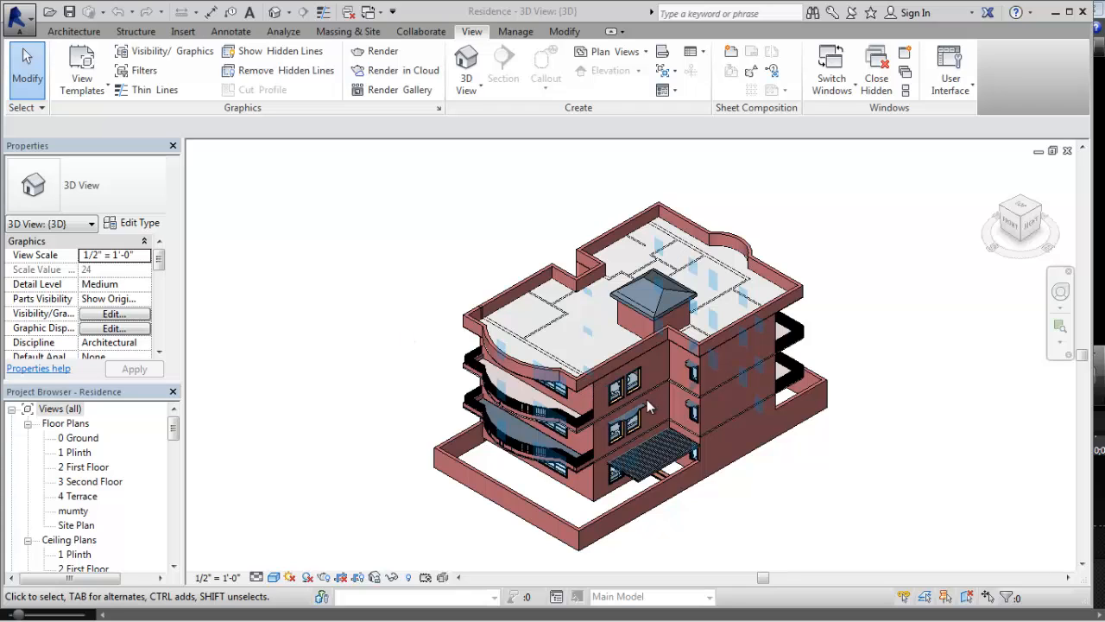
Step: From the right-side view, window-select all the storeys above the ground floor
{"action": "left_click", "coordinate": [1032, 223]}
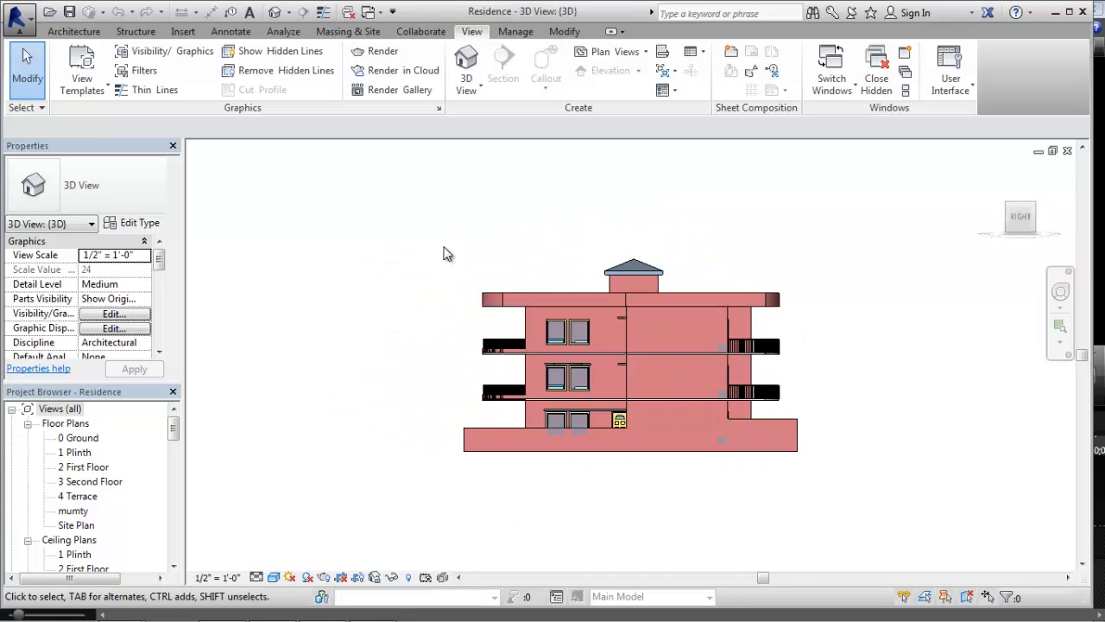
{"action": "left_click_drag", "start_coordinate": [443, 247], "coordinate": [834, 424]}
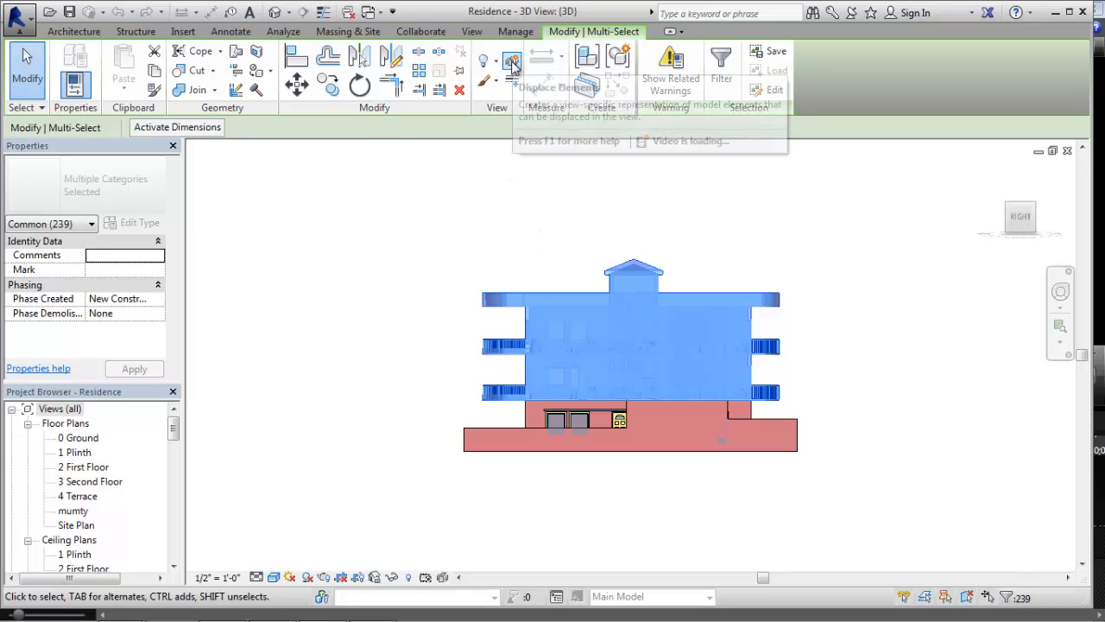
Step: Turn the upper floors into a displacement set, highlight displacement sets and select it
{"action": "left_click", "coordinate": [514, 62]}
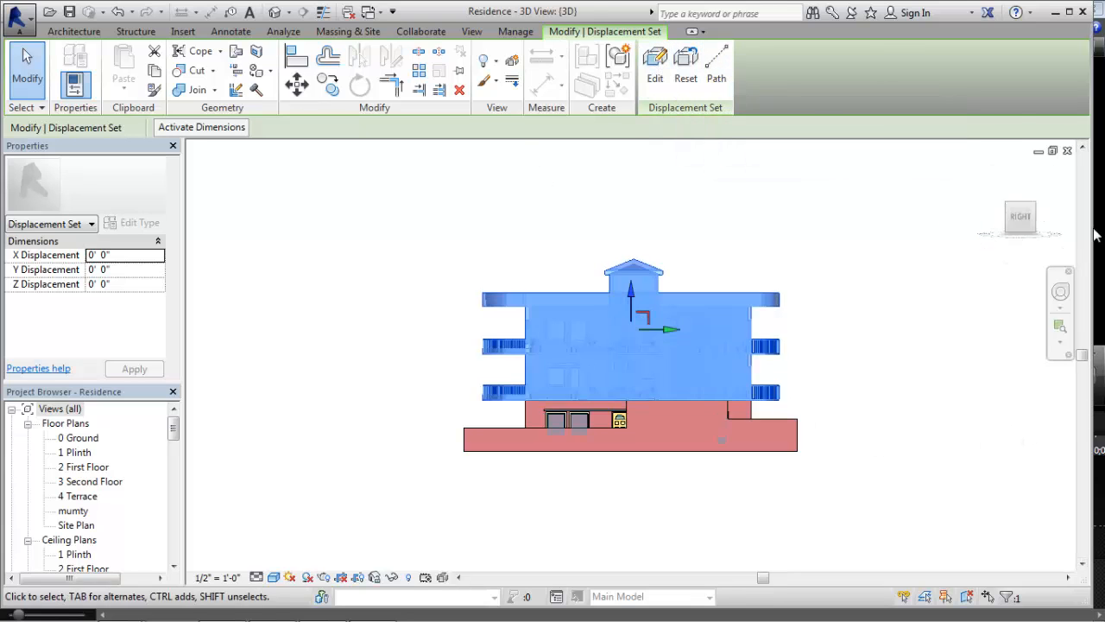
{"action": "mouse_move", "coordinate": [442, 577]}
{"action": "left_click", "coordinate": [442, 577]}
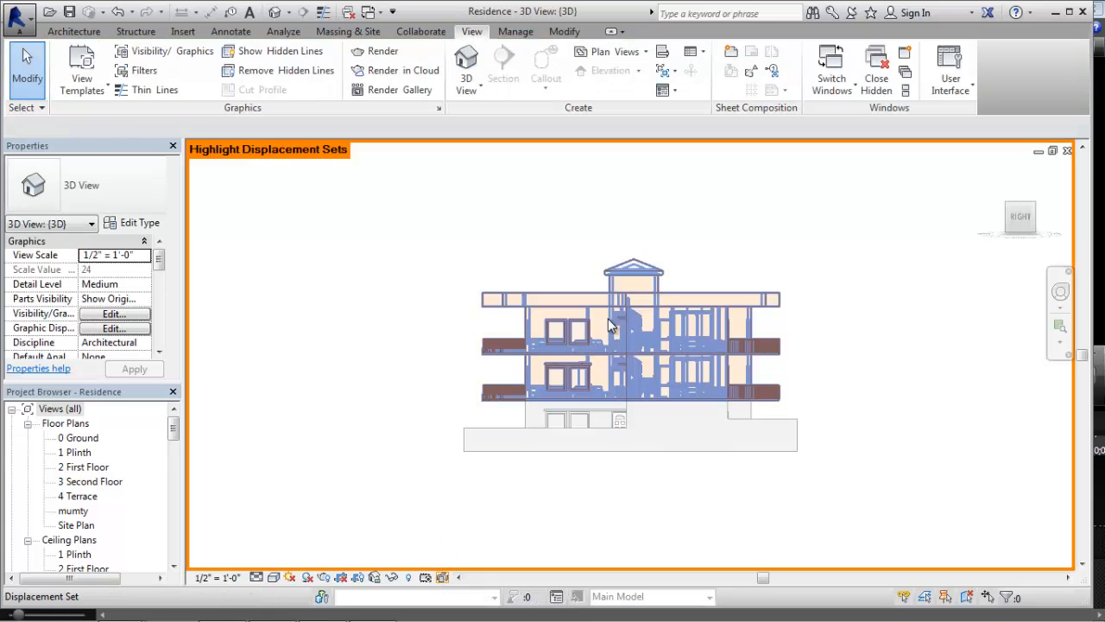
{"action": "left_click", "coordinate": [697, 328]}
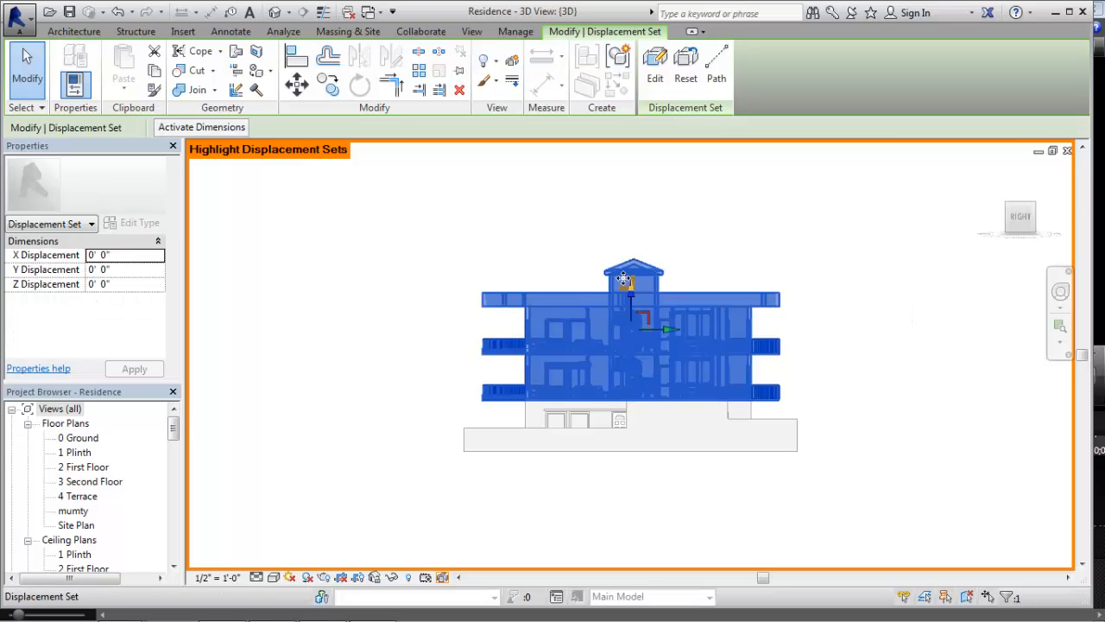
{"action": "mouse_move", "coordinate": [1020, 216]}
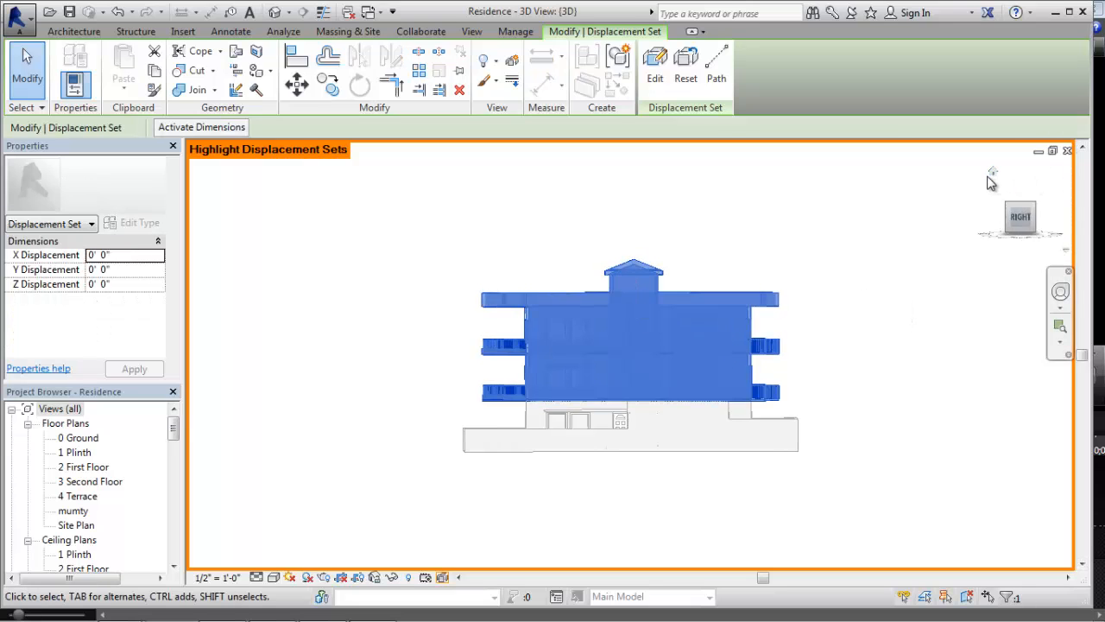
Step: Lift the upper-floor set about 23'-3" along Z above the ground floor in the isometric view
{"action": "left_click", "coordinate": [991, 176]}
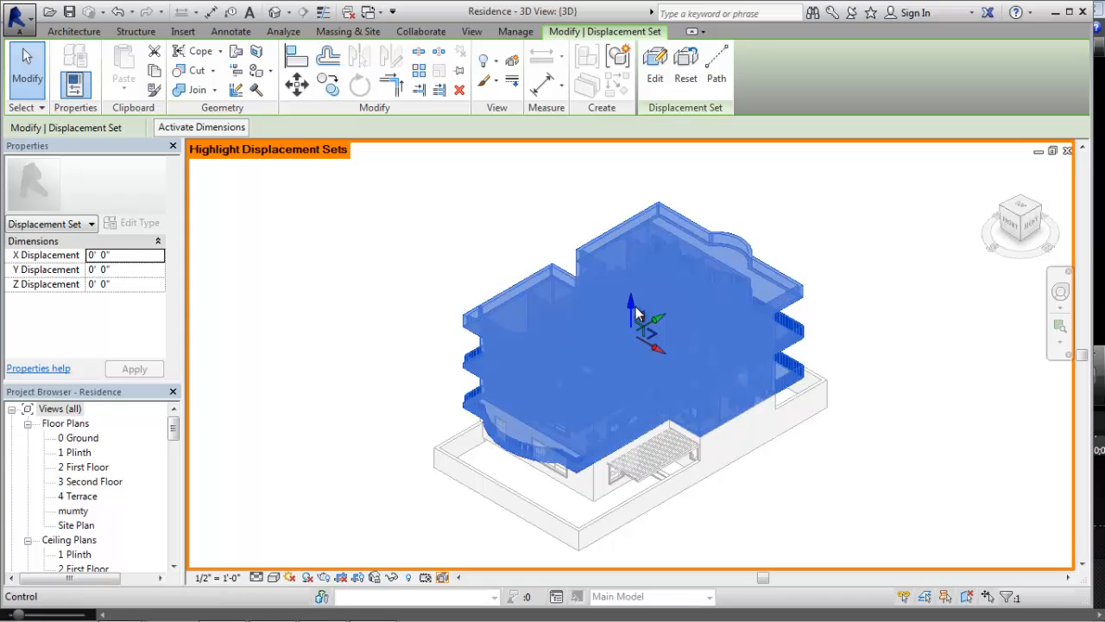
{"action": "left_click_drag", "start_coordinate": [638, 306], "coordinate": [636, 204]}
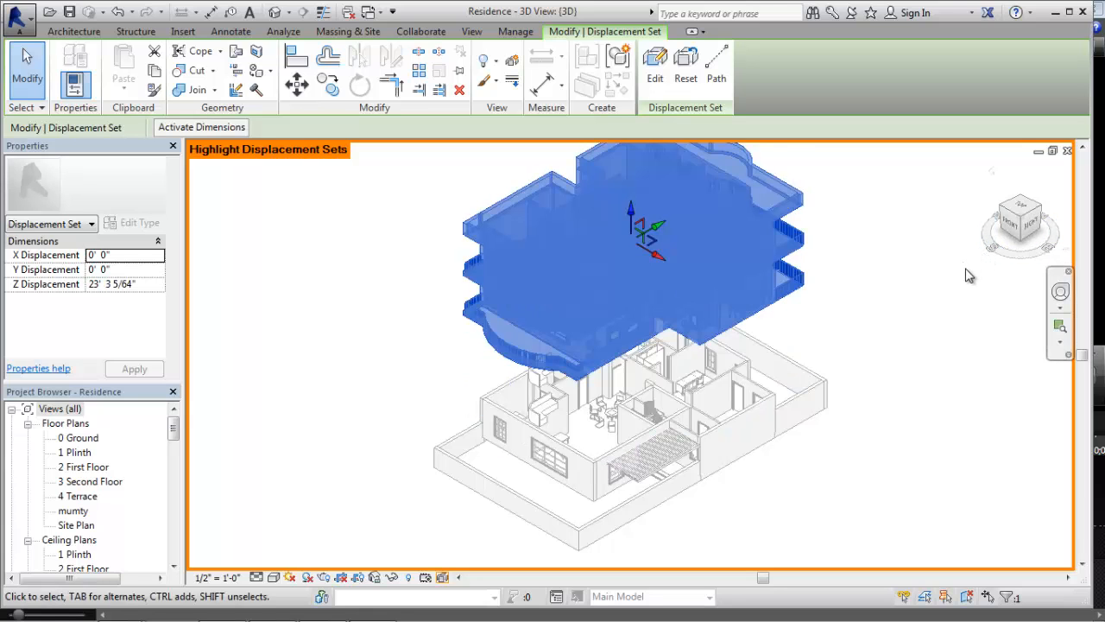
{"action": "left_click", "coordinate": [852, 304]}
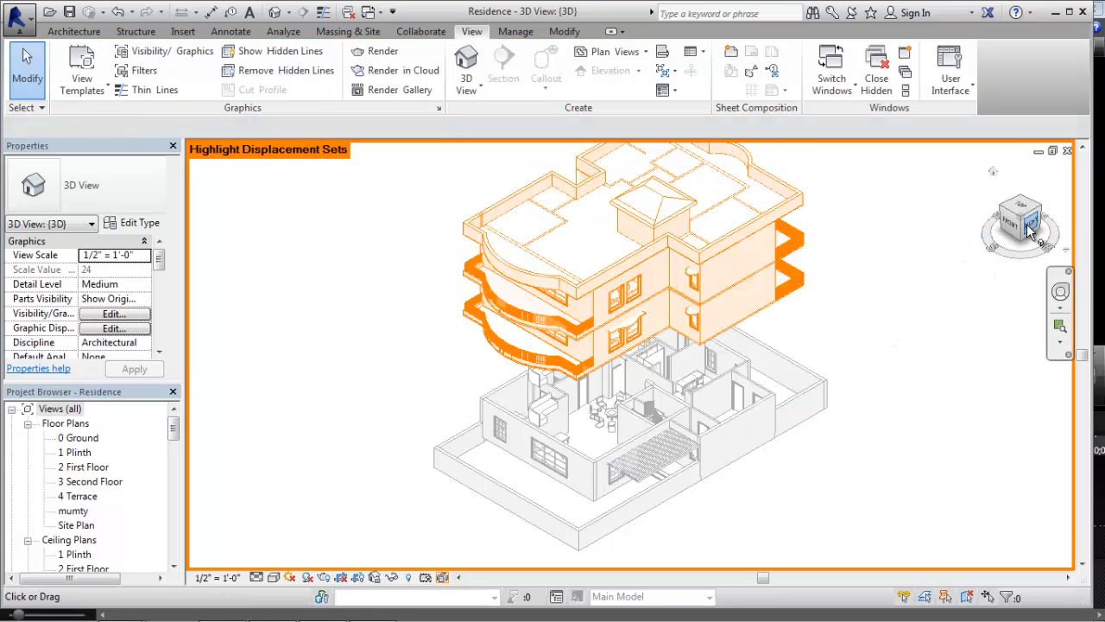
{"action": "mouse_move", "coordinate": [1027, 220]}
{"action": "left_mouse_down"}
{"action": "mouse_move", "coordinate": [1018, 195]}
{"action": "mouse_move", "coordinate": [985, 208]}
{"action": "left_mouse_up"}
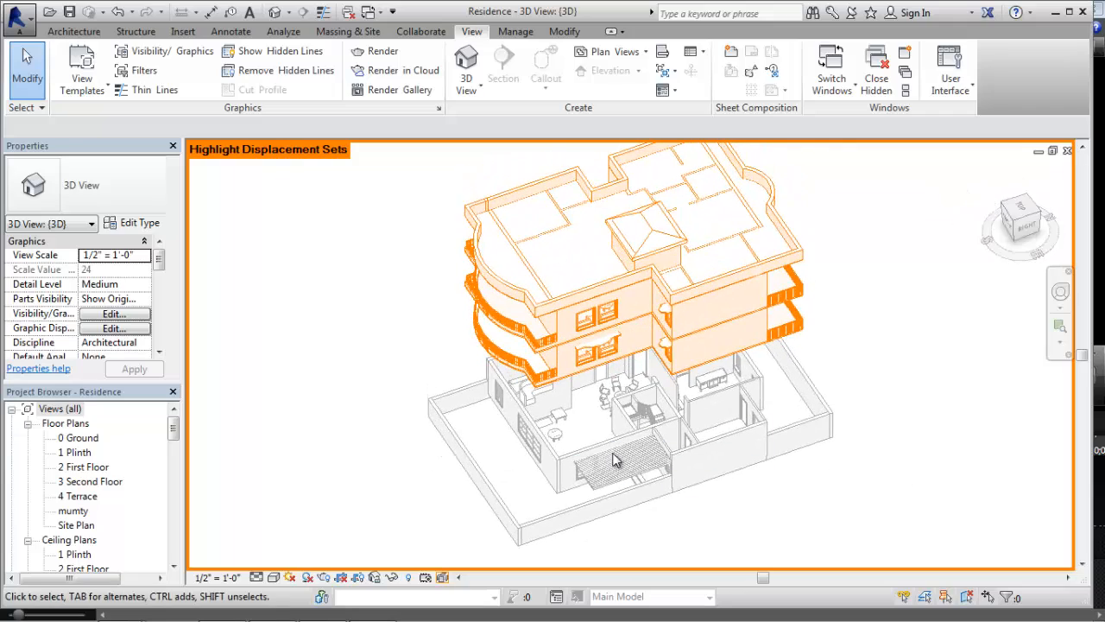
{"action": "scroll", "coordinate": [574, 475], "scroll_direction": "up", "scroll_amount": 2}
{"action": "scroll", "coordinate": [1074, 480], "scroll_direction": "down", "scroll_amount": 1}
{"action": "scroll", "coordinate": [1040, 486], "scroll_direction": "down", "scroll_amount": 1}
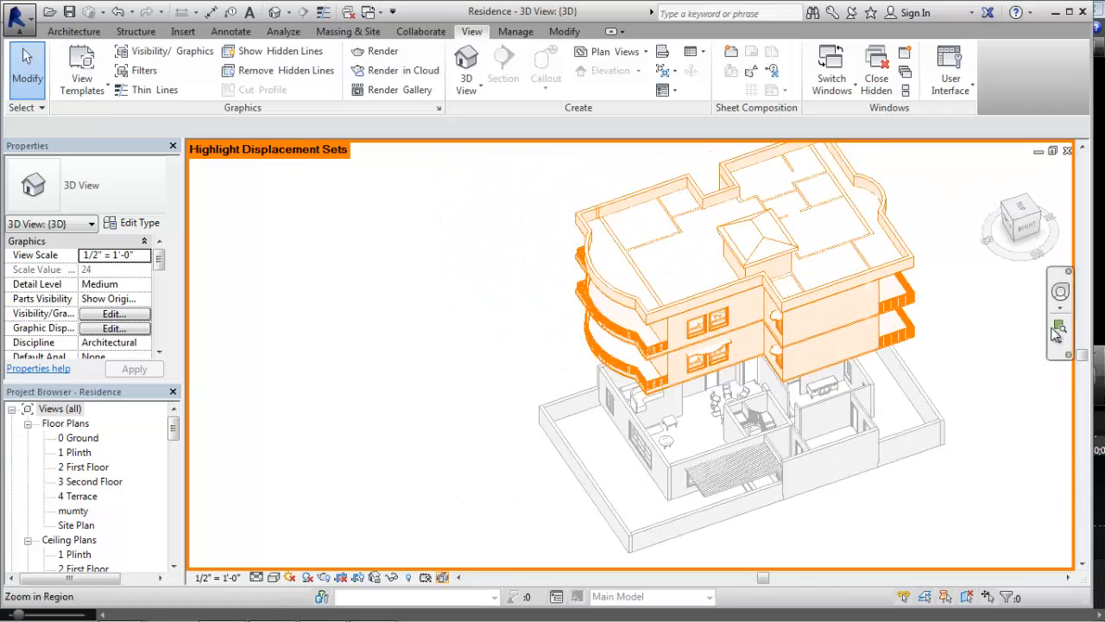
{"action": "scroll", "coordinate": [987, 350], "scroll_direction": "down", "scroll_amount": 1}
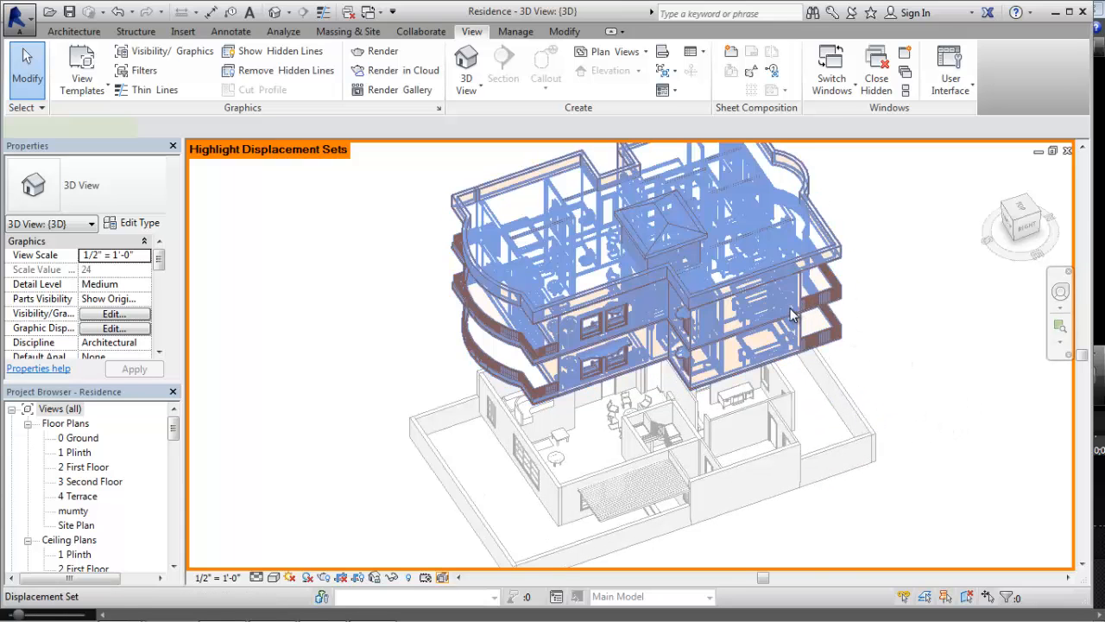
Step: Edit the raised set and remove the staircase railing so it stays at ground level
{"action": "left_click", "coordinate": [792, 316]}
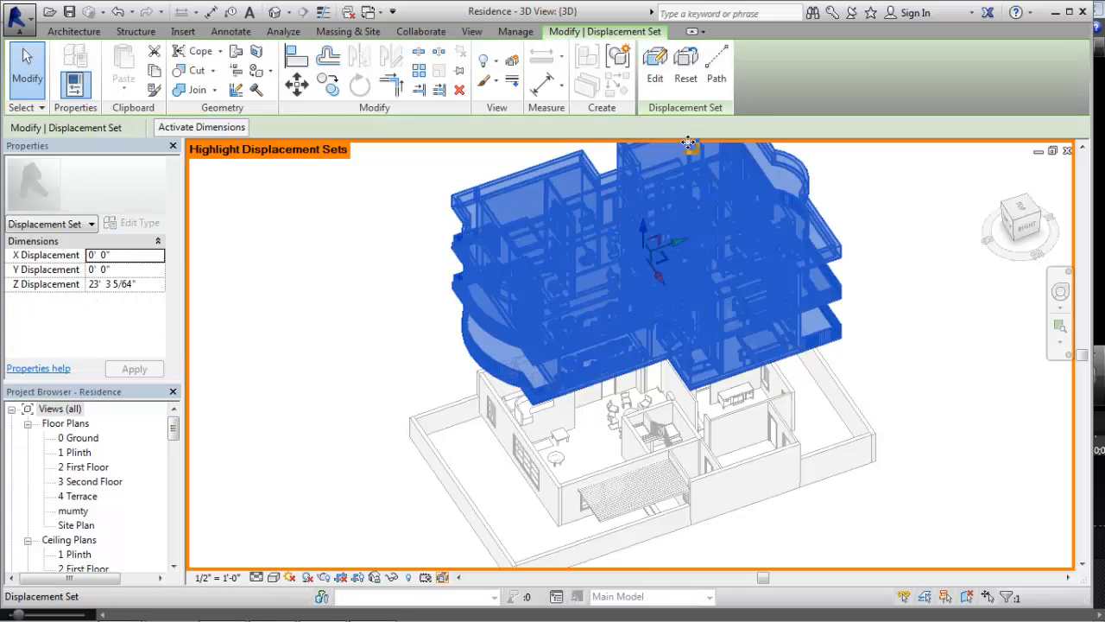
{"action": "left_click", "coordinate": [655, 67]}
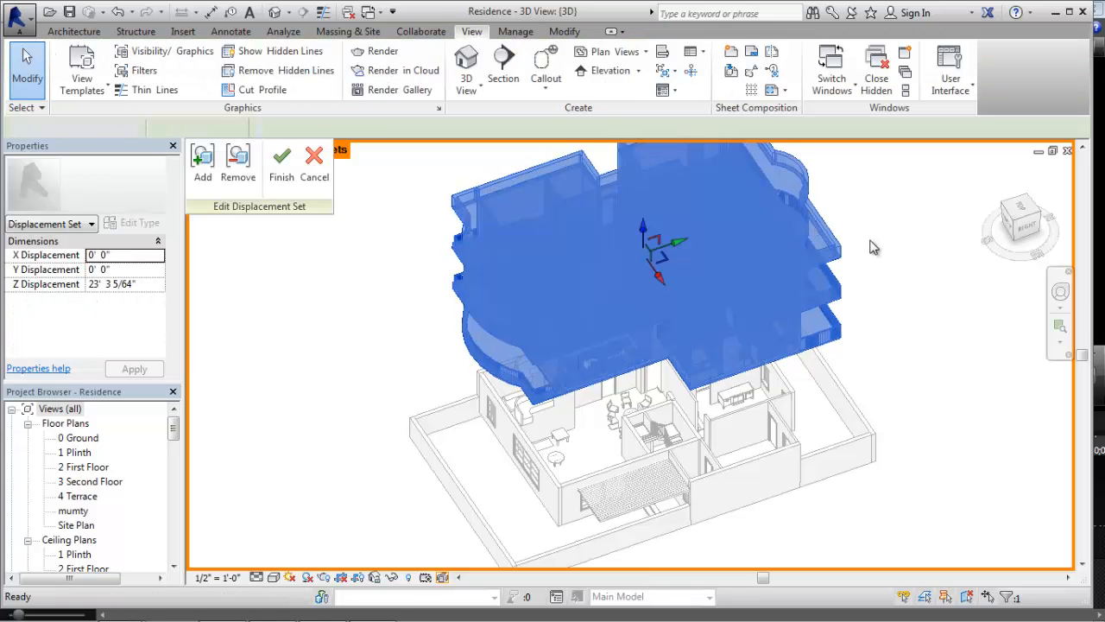
{"action": "left_click", "coordinate": [241, 186]}
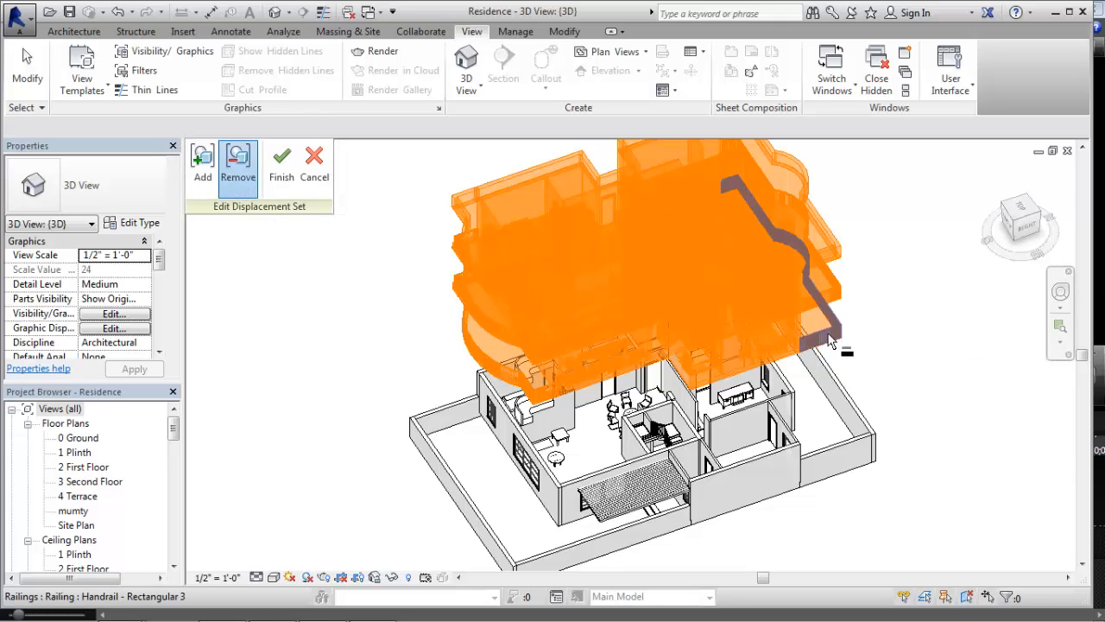
{"action": "left_click", "coordinate": [829, 340]}
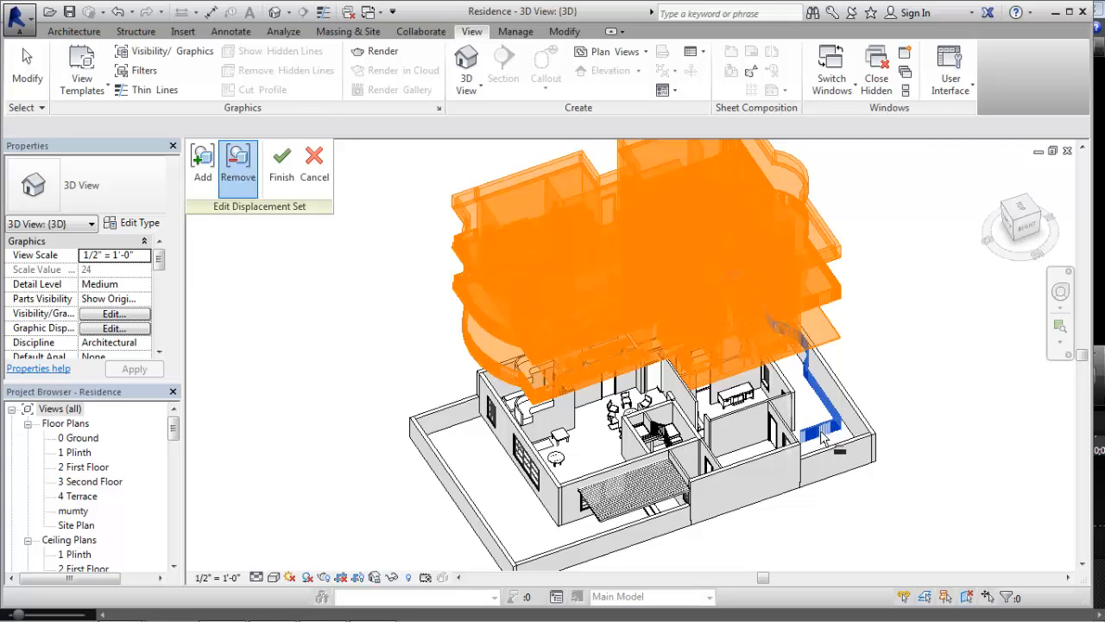
{"action": "left_click", "coordinate": [204, 172]}
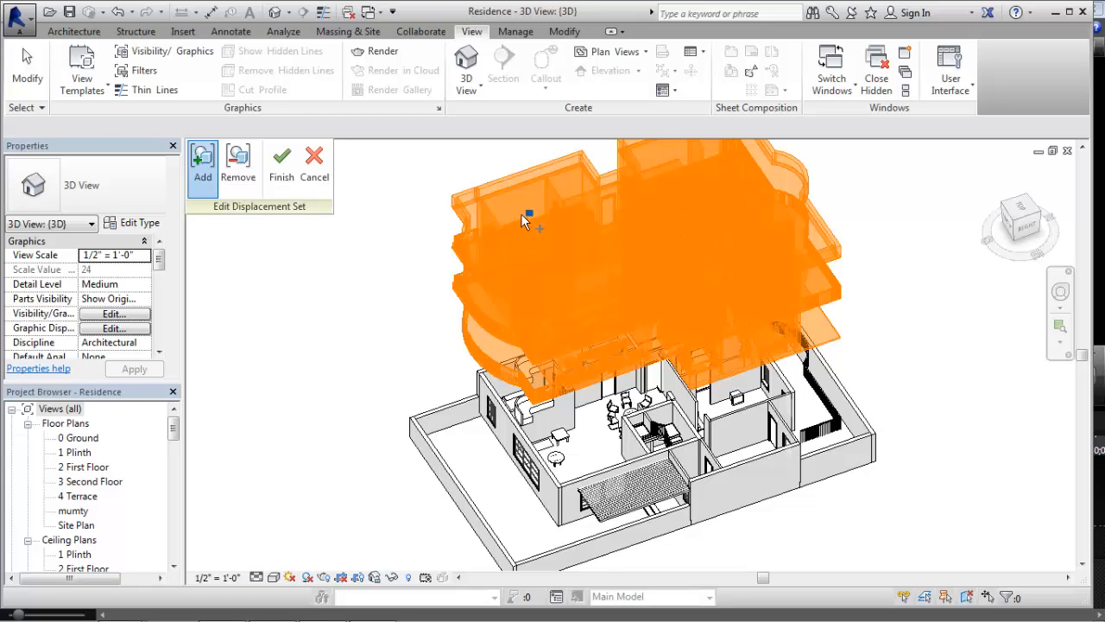
Step: Finish the set edit, reselect the raised upper floors and start Path editing
{"action": "left_click", "coordinate": [281, 164]}
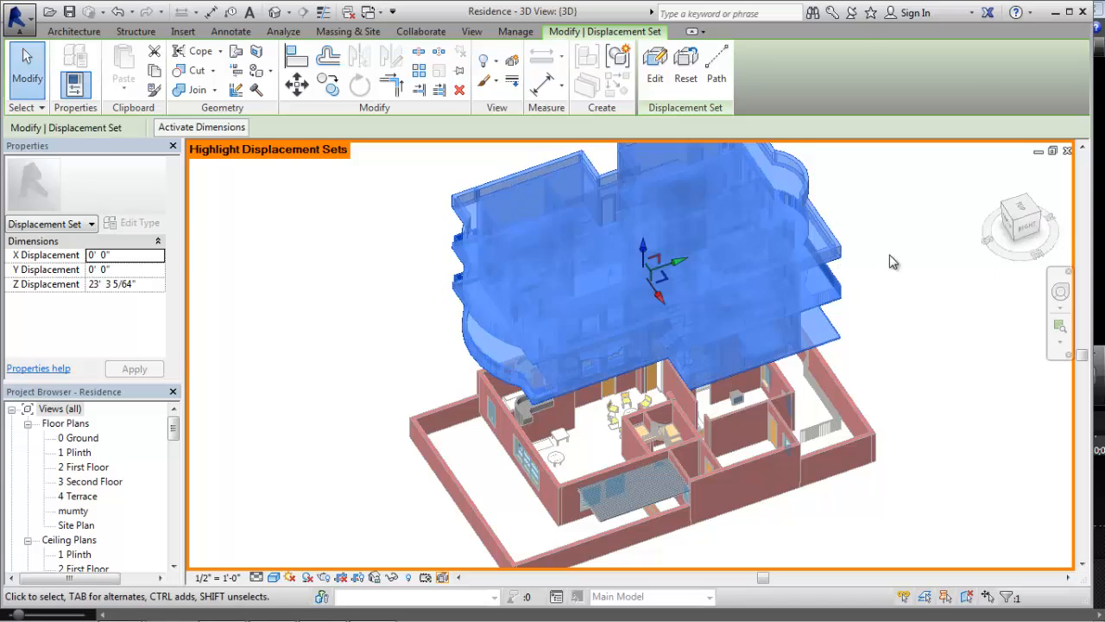
{"action": "left_click", "coordinate": [893, 260]}
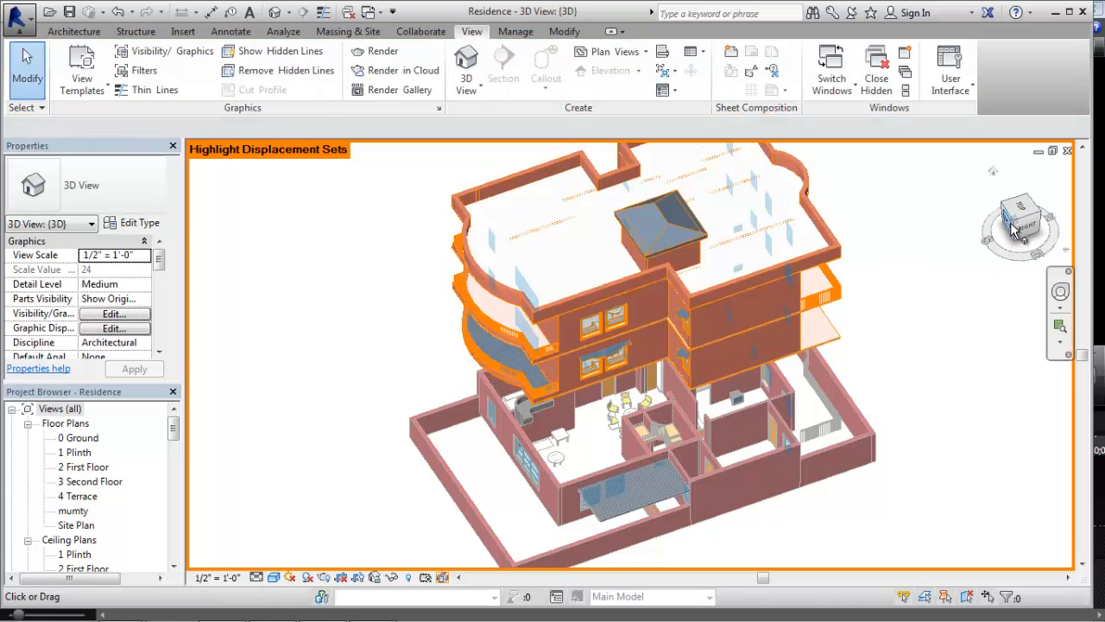
{"action": "left_click_drag", "start_coordinate": [1015, 226], "coordinate": [914, 233]}
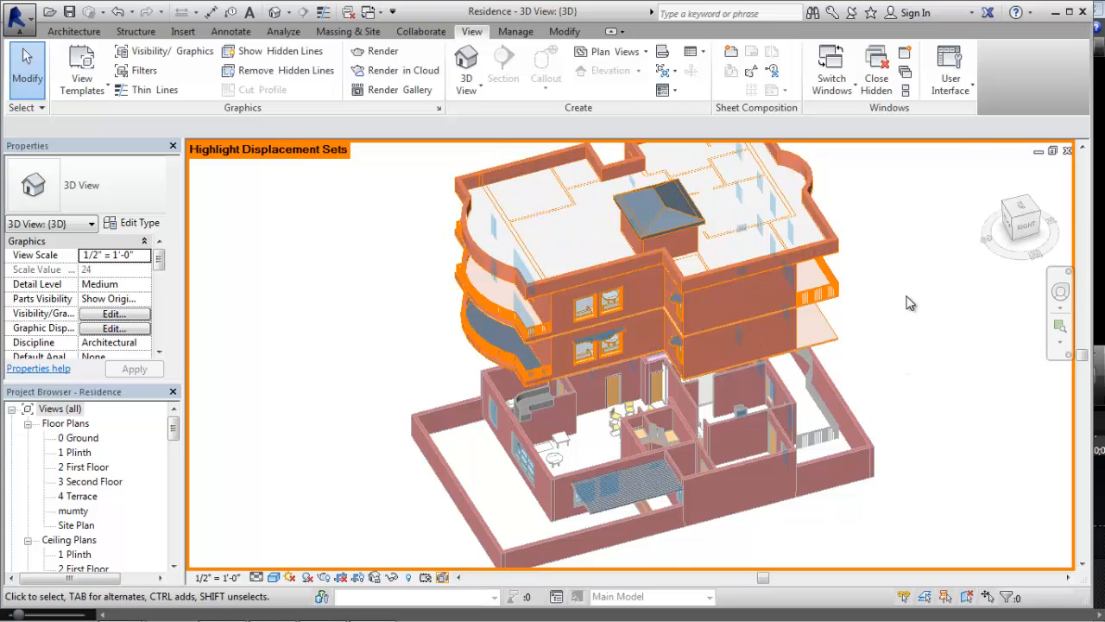
{"action": "left_click", "coordinate": [652, 277]}
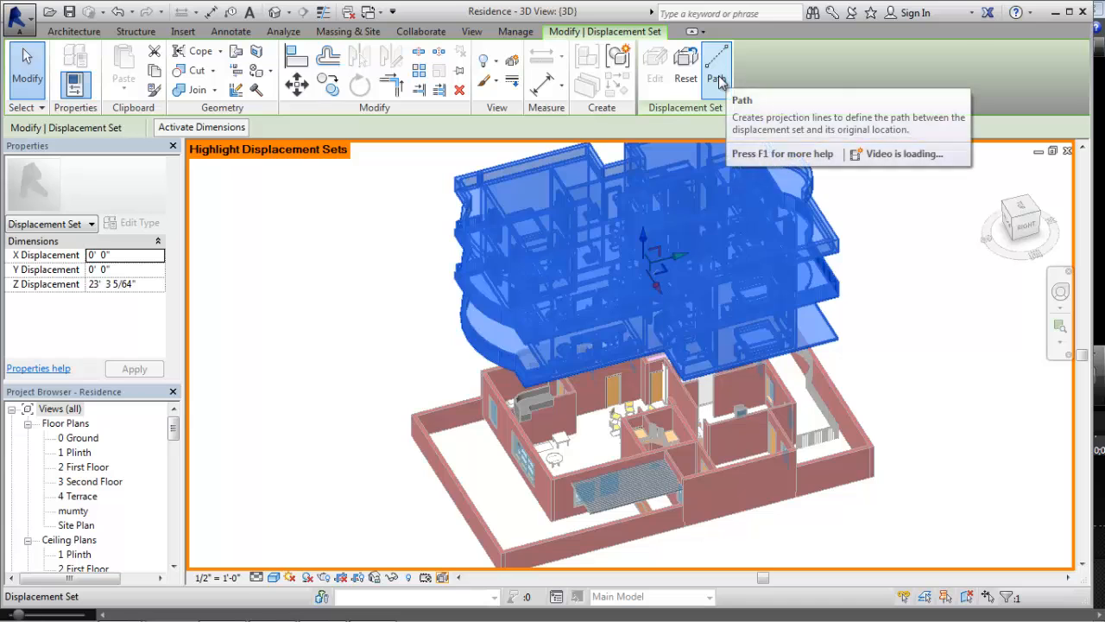
{"action": "left_click", "coordinate": [718, 69]}
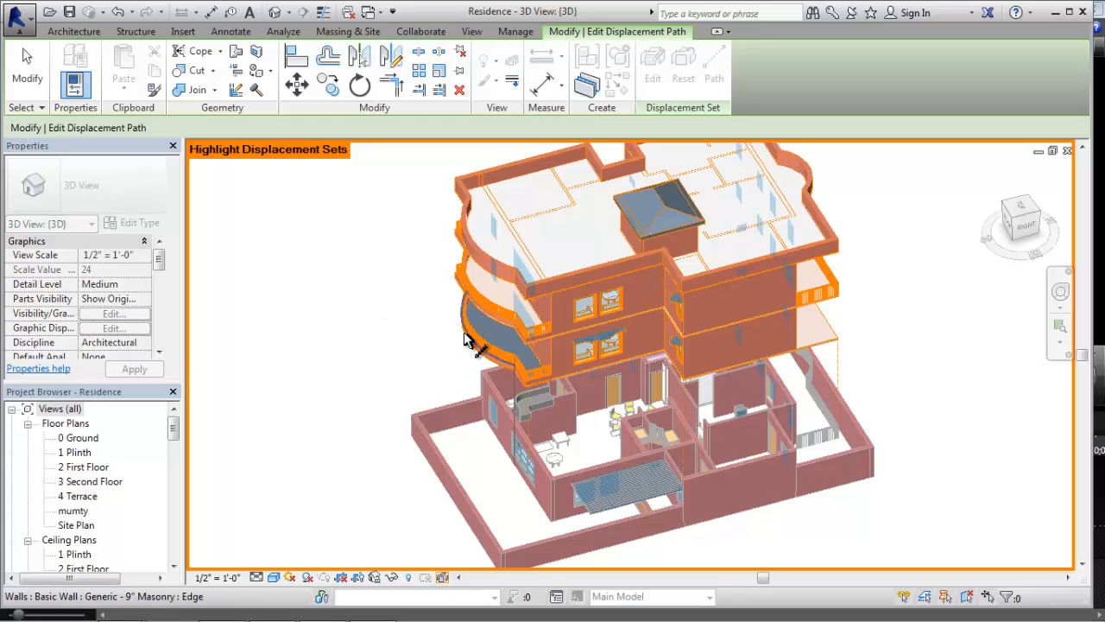
Step: Show the model in Hidden Line style and add dashed path lines from the raised floors
{"action": "left_click", "coordinate": [1004, 214]}
{"action": "scroll", "coordinate": [604, 432], "scroll_direction": "up", "scroll_amount": 3}
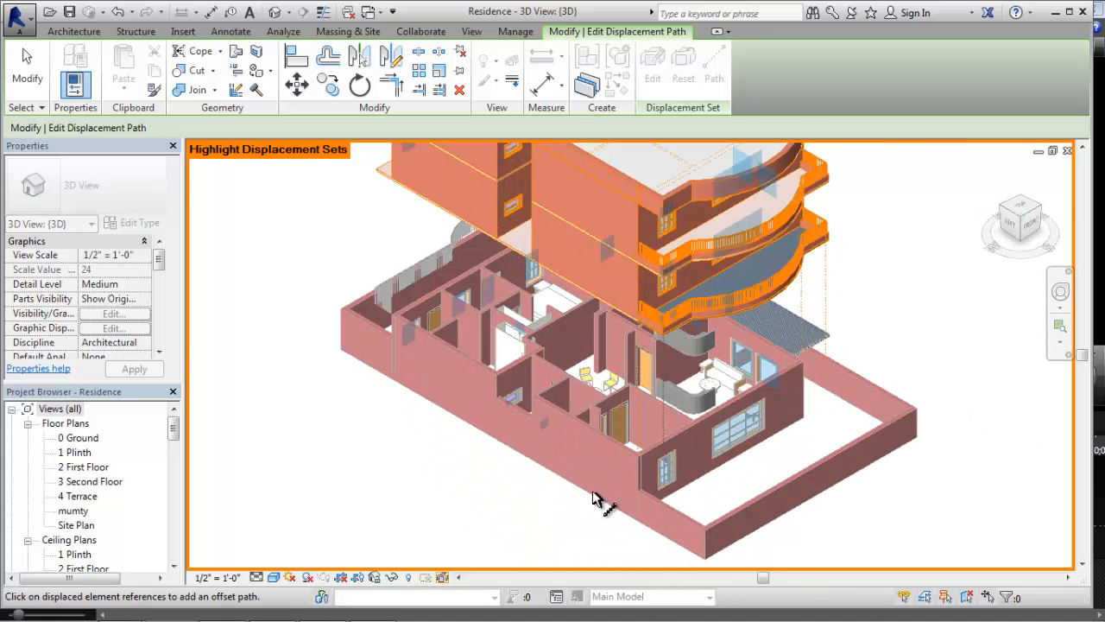
{"action": "scroll", "coordinate": [594, 498], "scroll_direction": "up", "scroll_amount": 2}
{"action": "left_click", "coordinate": [274, 576]}
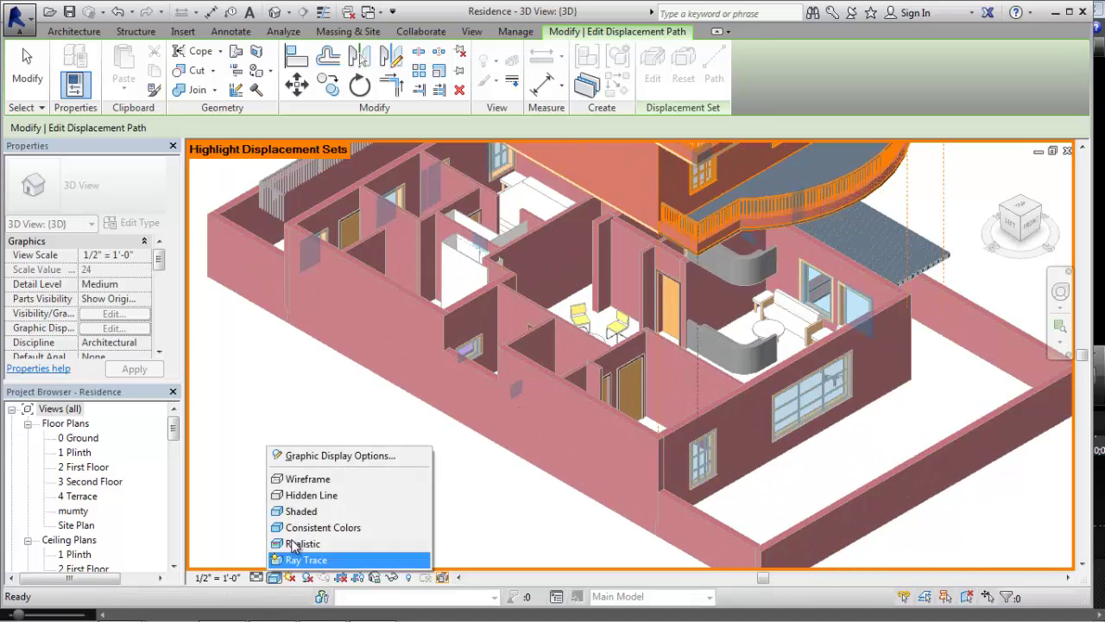
{"action": "left_click", "coordinate": [313, 496]}
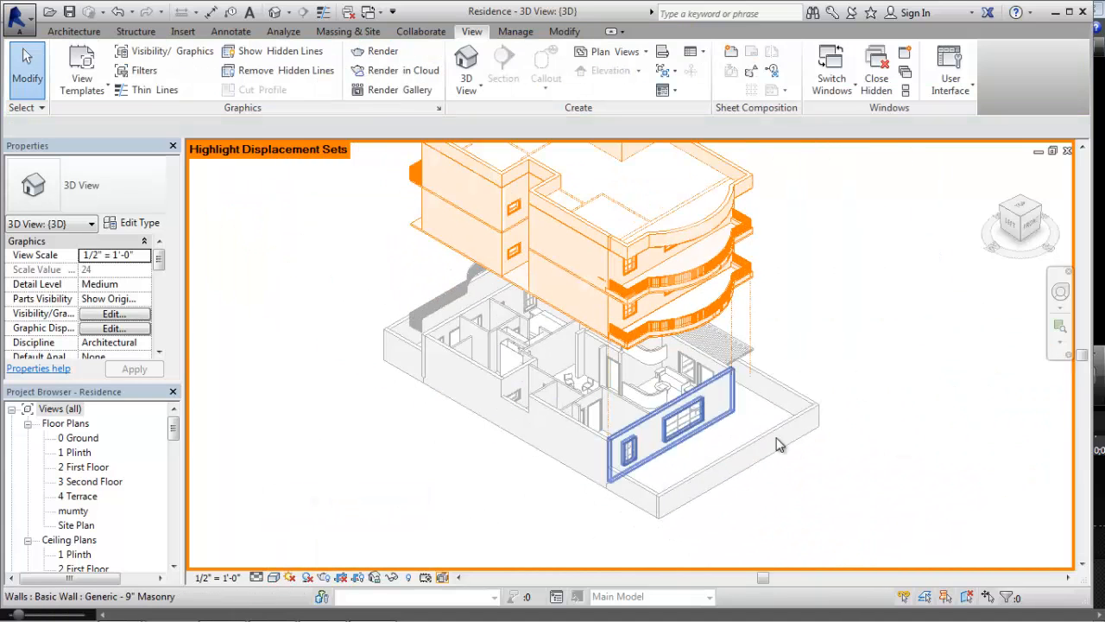
{"action": "scroll", "coordinate": [796, 454], "scroll_direction": "down", "scroll_amount": 1}
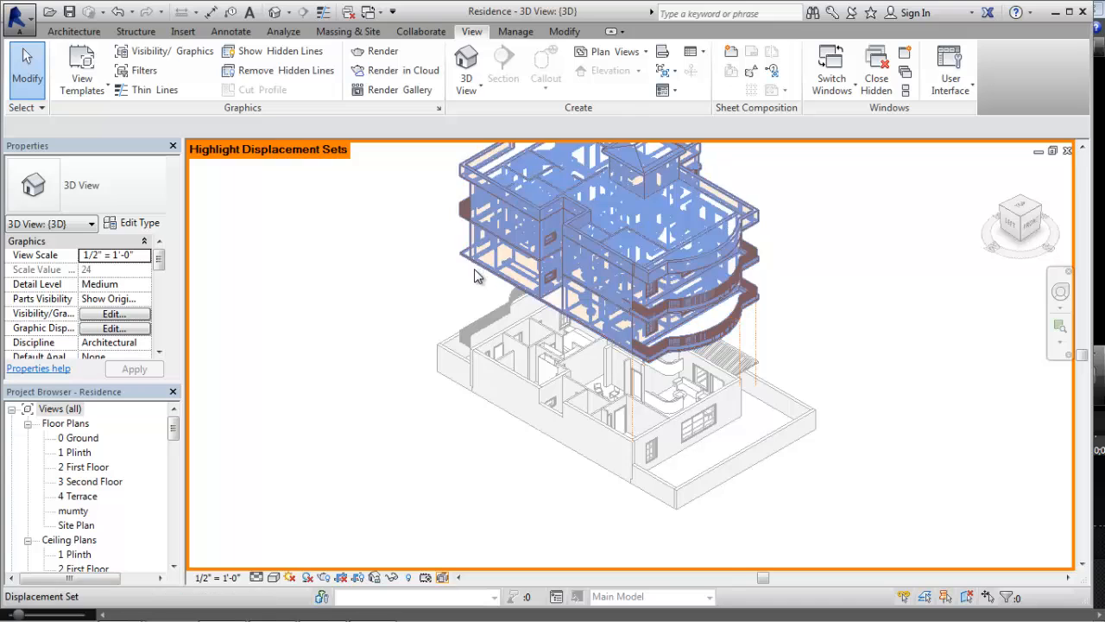
{"action": "left_click", "coordinate": [609, 231]}
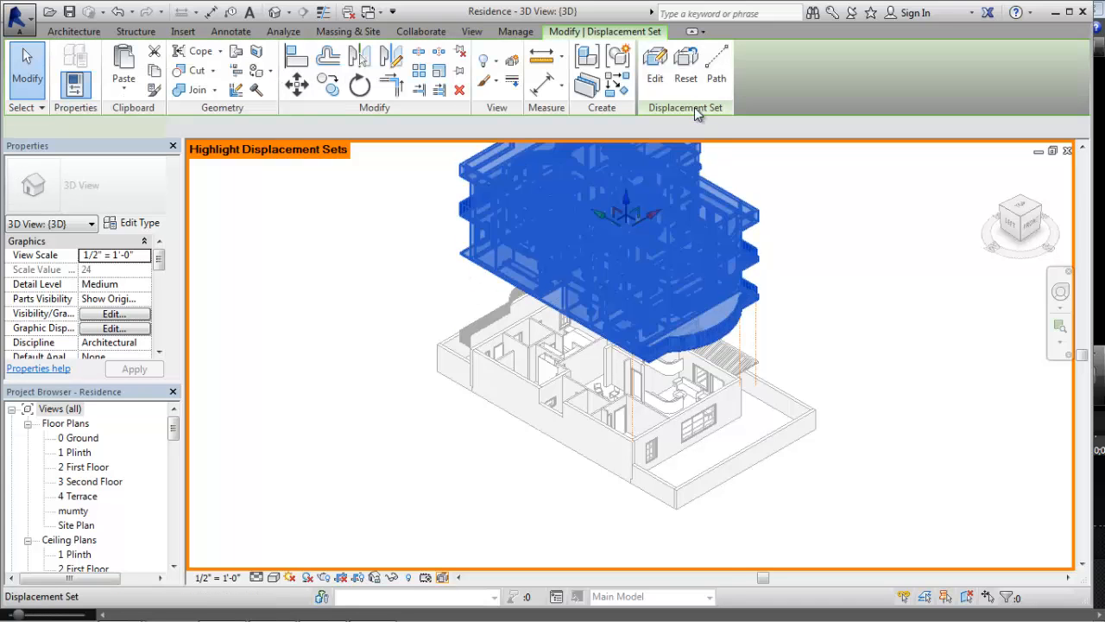
{"action": "left_click", "coordinate": [716, 67]}
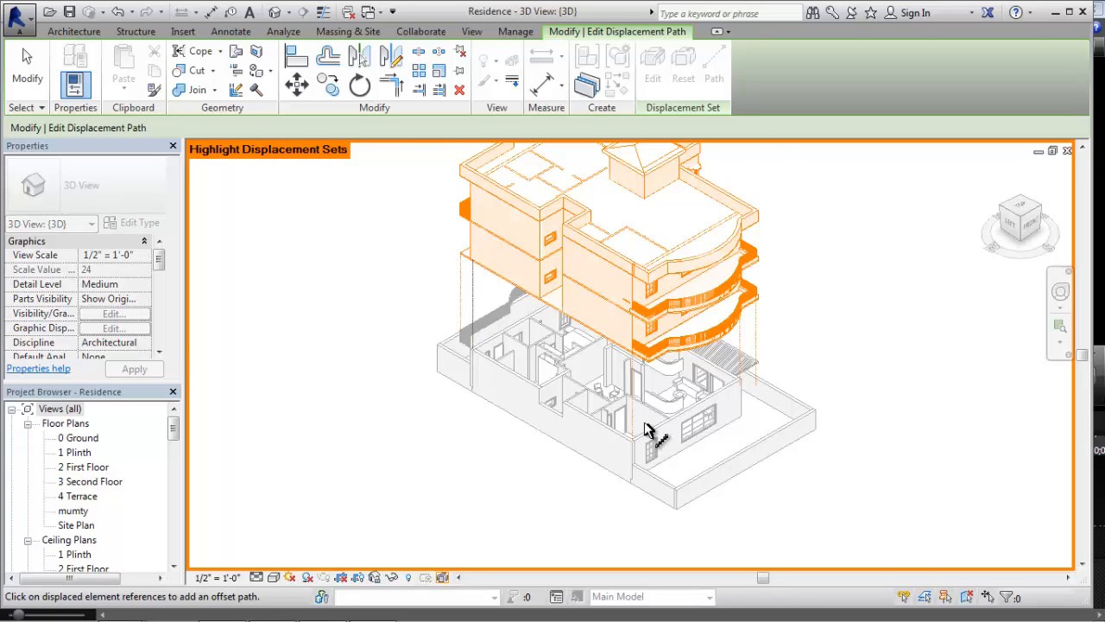
{"action": "scroll", "coordinate": [643, 429], "scroll_direction": "up", "scroll_amount": 1}
{"action": "scroll", "coordinate": [693, 438], "scroll_direction": "down", "scroll_amount": 1}
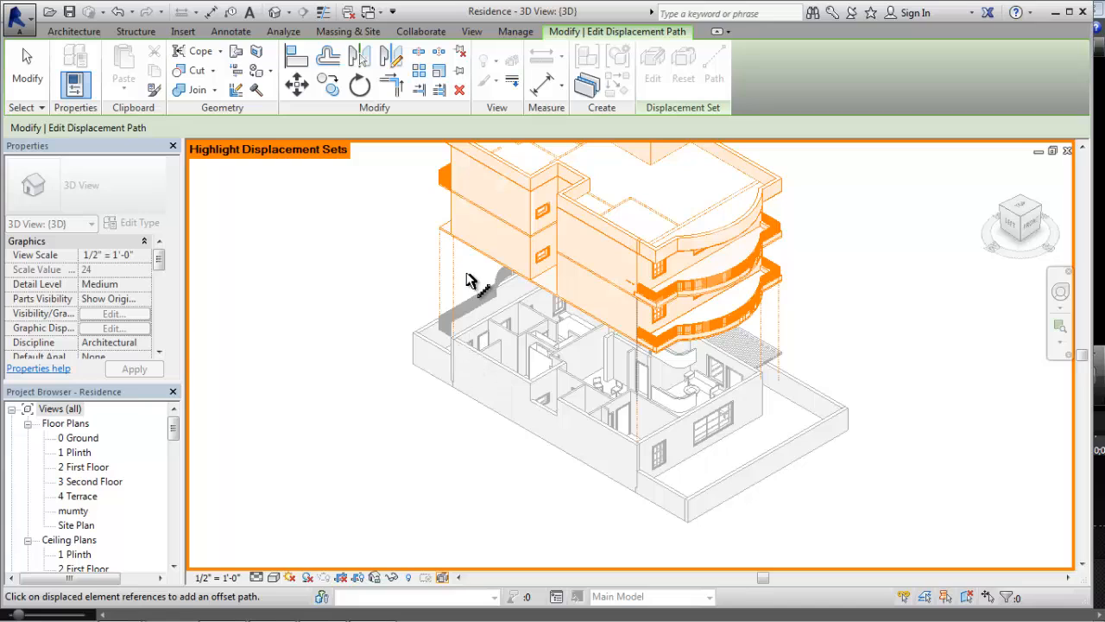
Step: Turn off set highlighting and reset the upper floors to their original position
{"action": "left_click", "coordinate": [442, 577]}
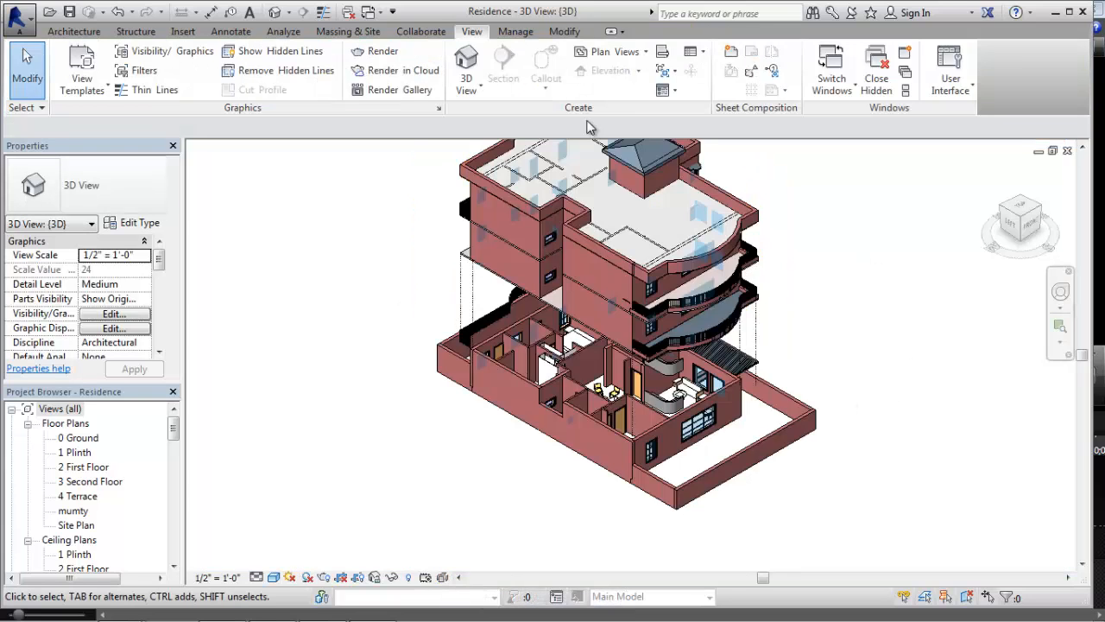
{"action": "left_click", "coordinate": [690, 292]}
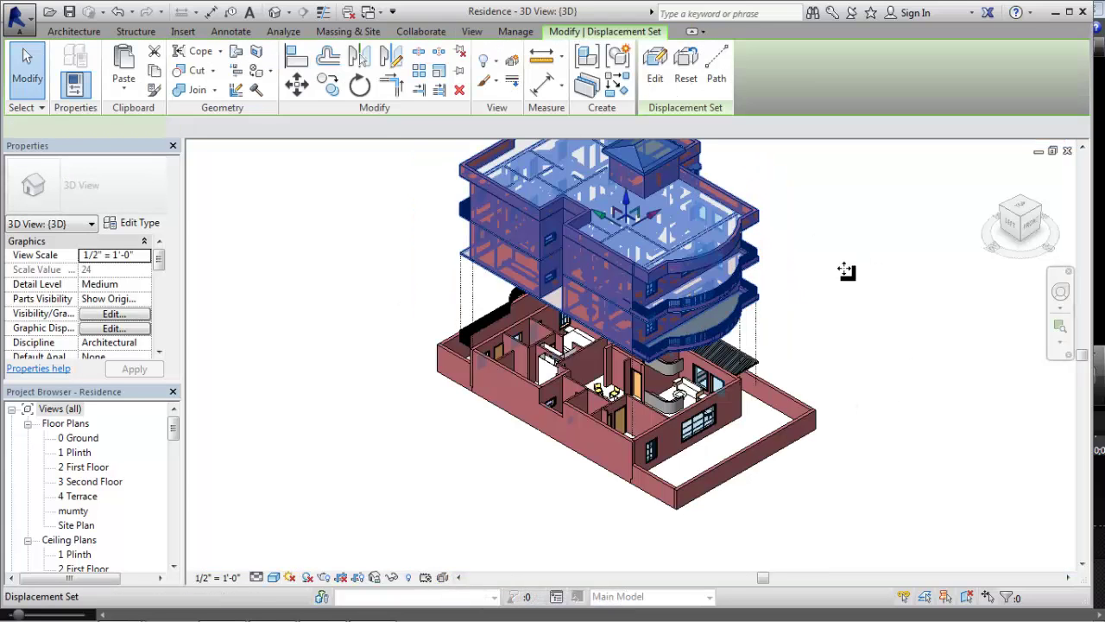
{"action": "left_click", "coordinate": [686, 79]}
{"action": "left_click", "coordinate": [889, 243]}
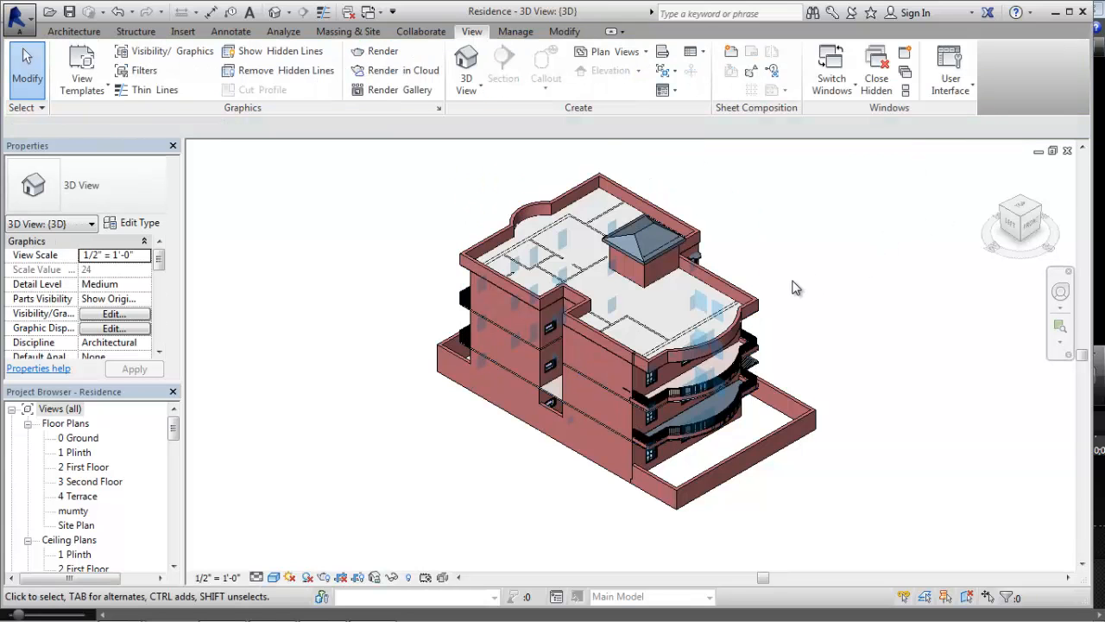